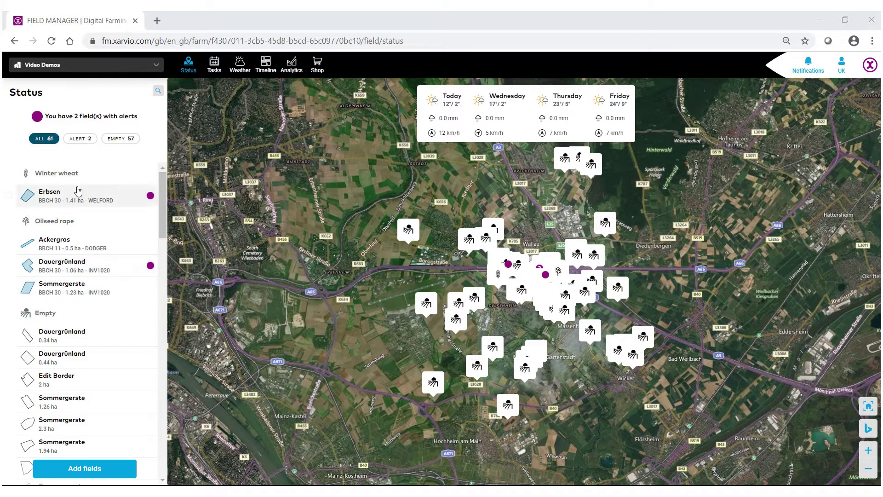
Select the Ackergras field and go to its Weather & climate page.
left_click(57, 247)
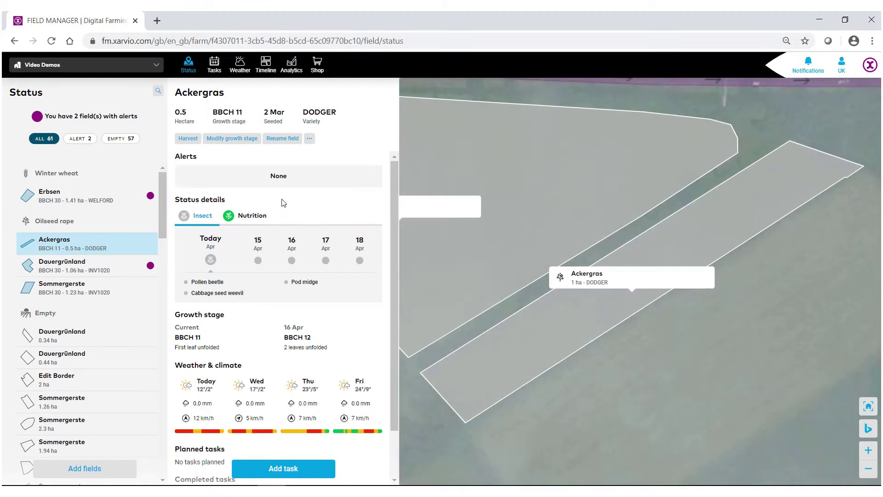
scroll(283, 203, "down", 2)
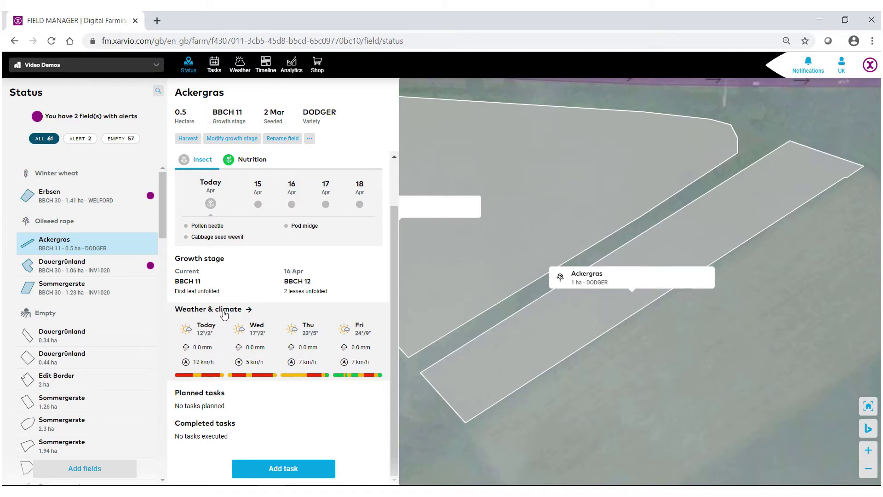
left_click(227, 331)
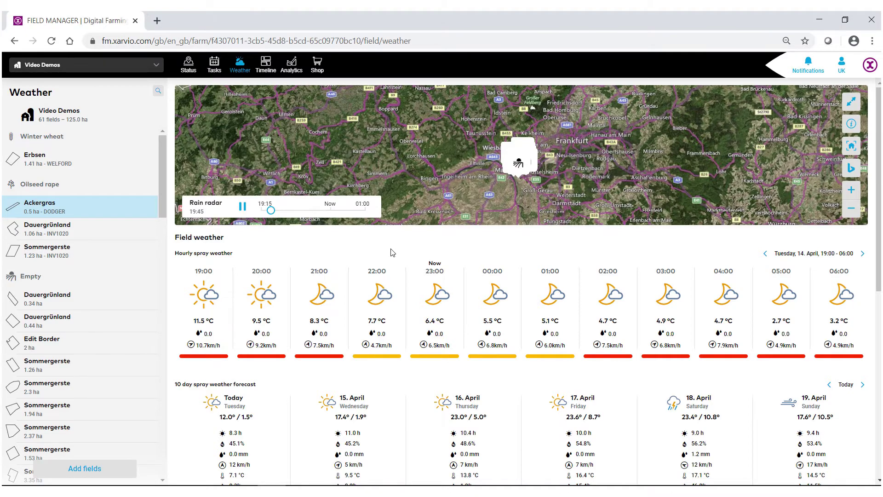
scroll(393, 253, "down", 5)
scroll(391, 260, "up", 5)
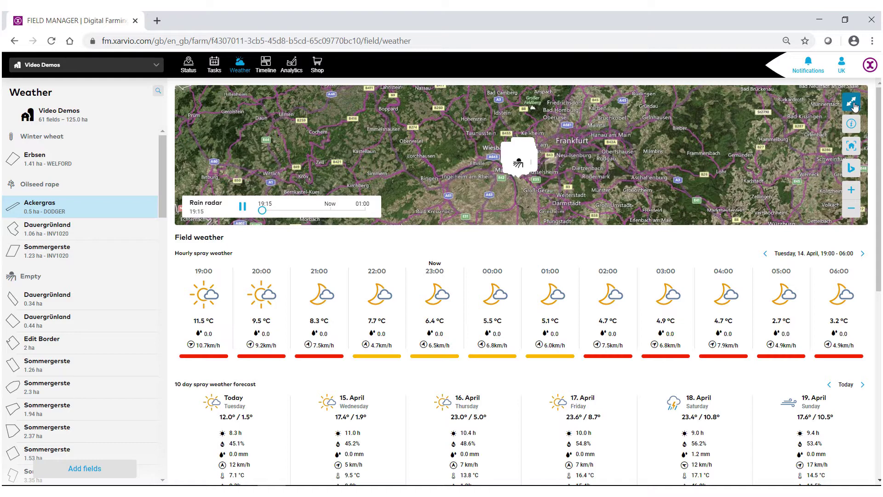
Expand the rain radar map to full size, shift it slightly up and zoom in one level.
left_click(852, 103)
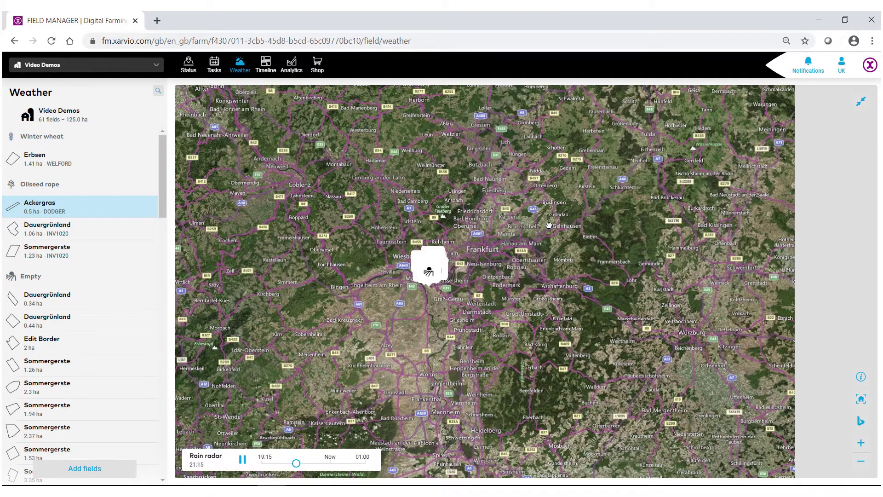
left_click_drag(545, 240, 552, 201)
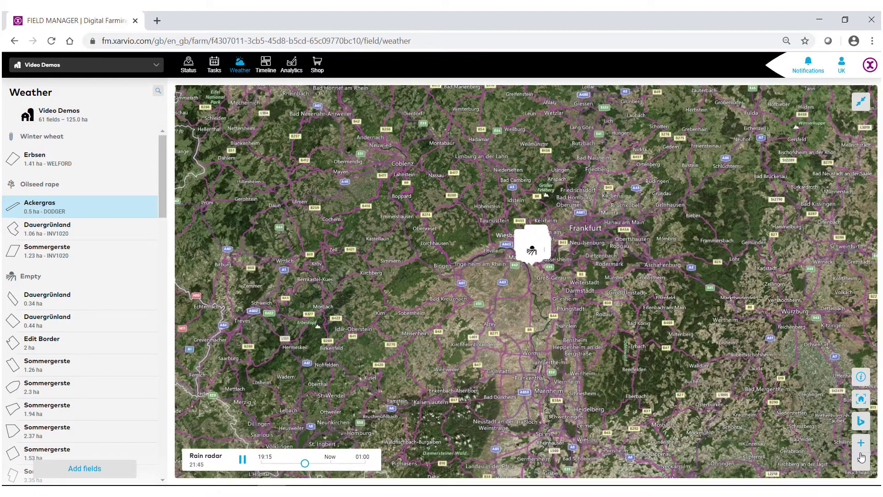
left_click(861, 443)
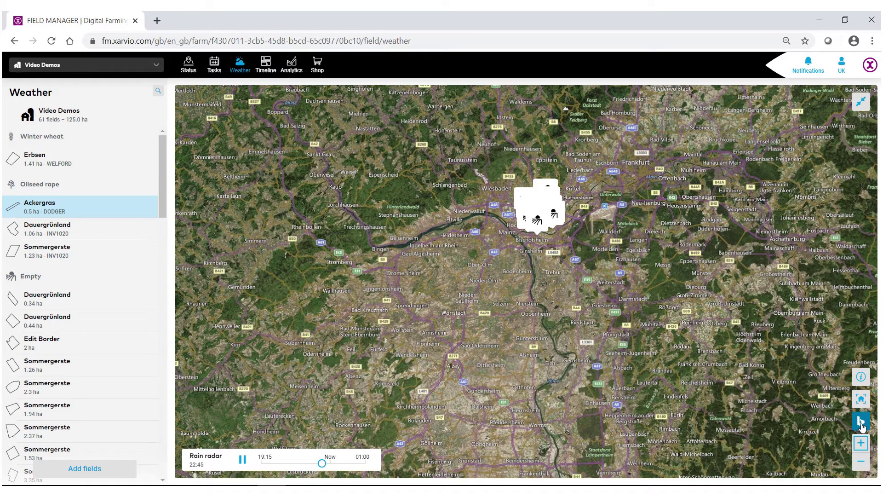
Switch the map imagery to Google and back to Bing, then show and hide the radar legend.
left_click(862, 424)
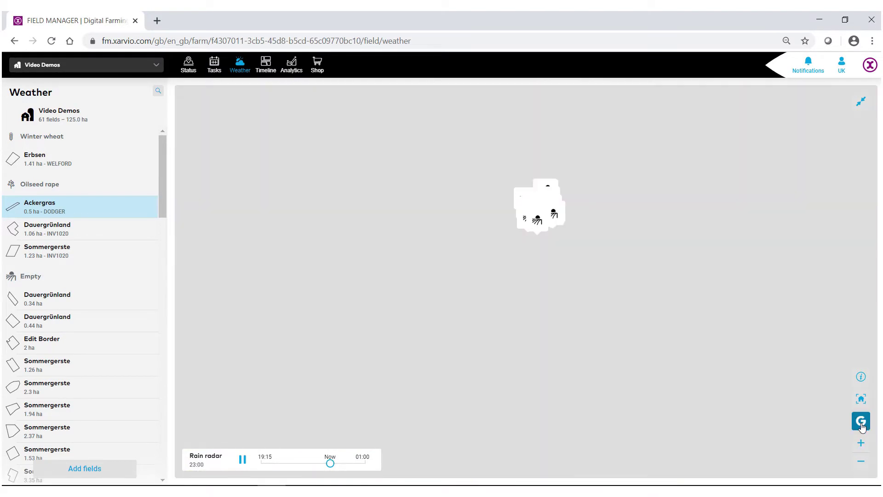
left_click(862, 424)
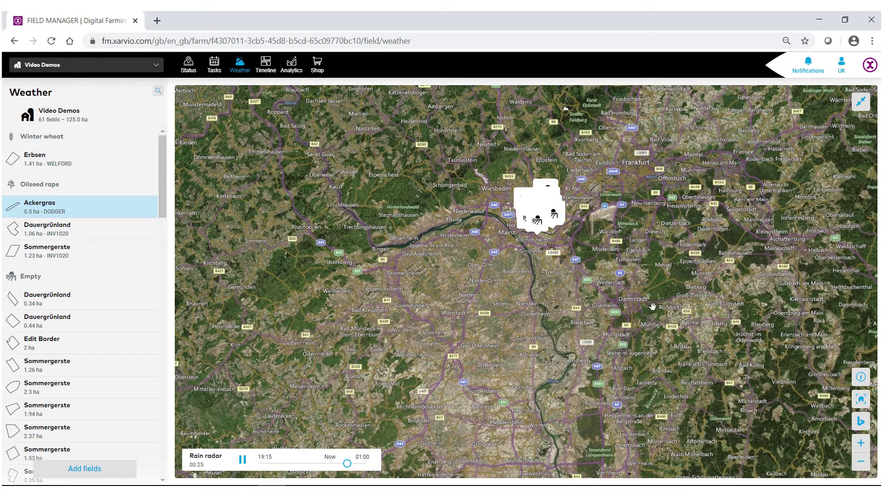
left_click(859, 382)
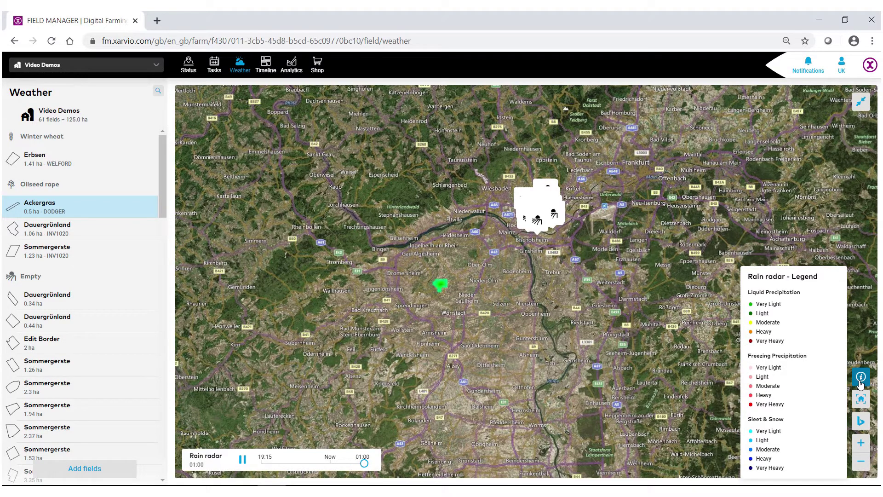
left_click(861, 378)
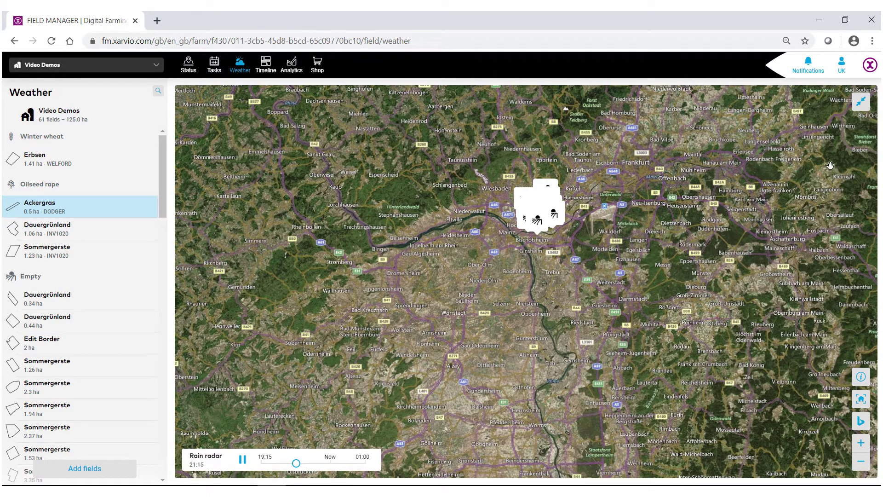
Shrink the radar map and advance hourly spray weather to Wednesday 15 April, 07:00–18:00.
left_click(860, 104)
scroll(454, 244, "down", 2)
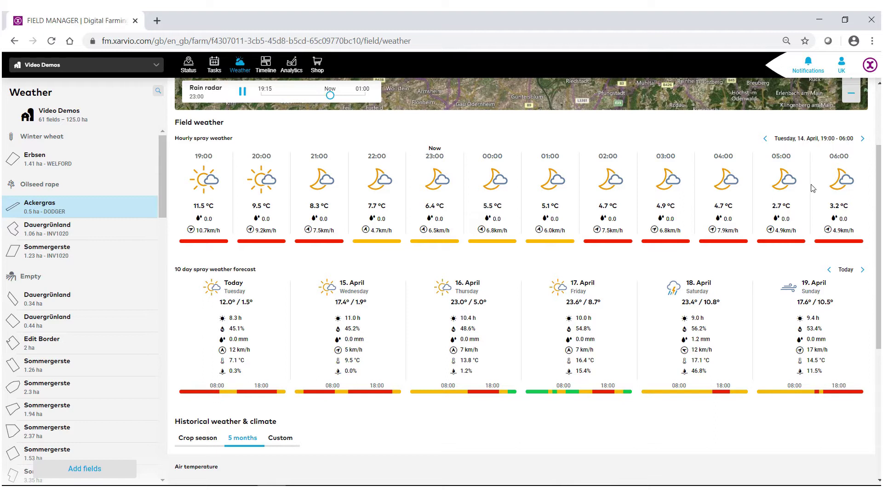
left_click(862, 142)
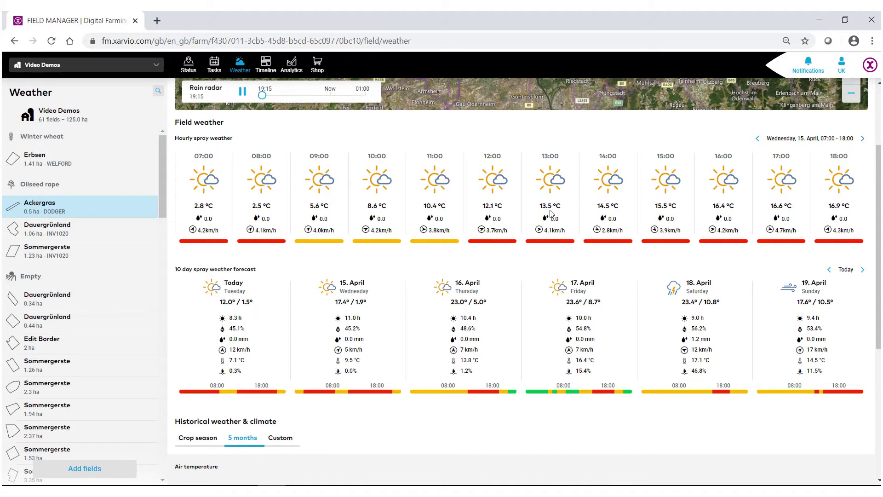
scroll(548, 217, "down", 1)
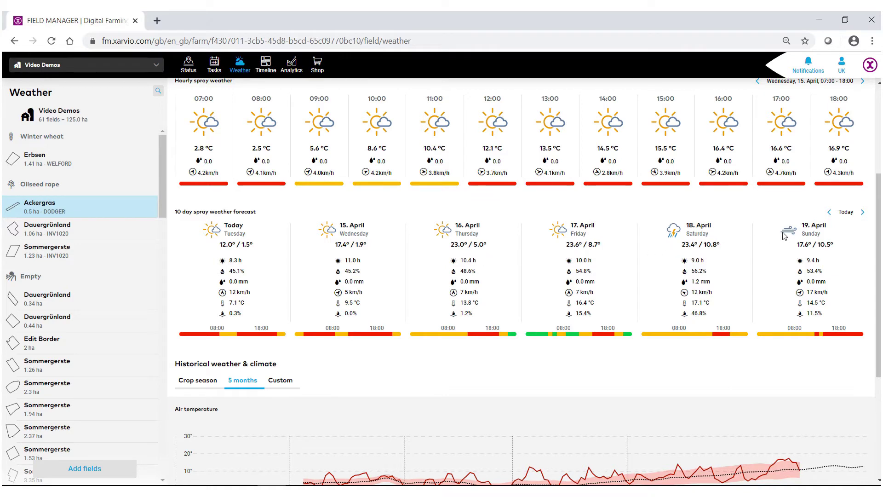
left_click(864, 213)
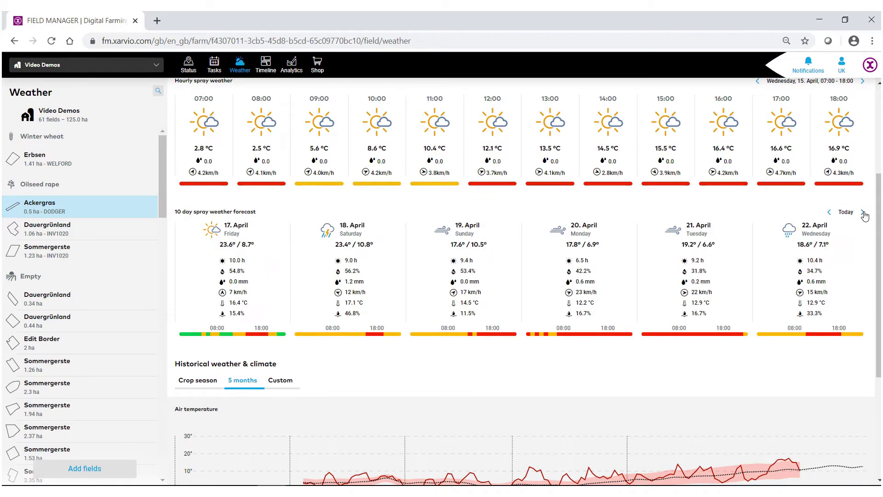
left_click(864, 214)
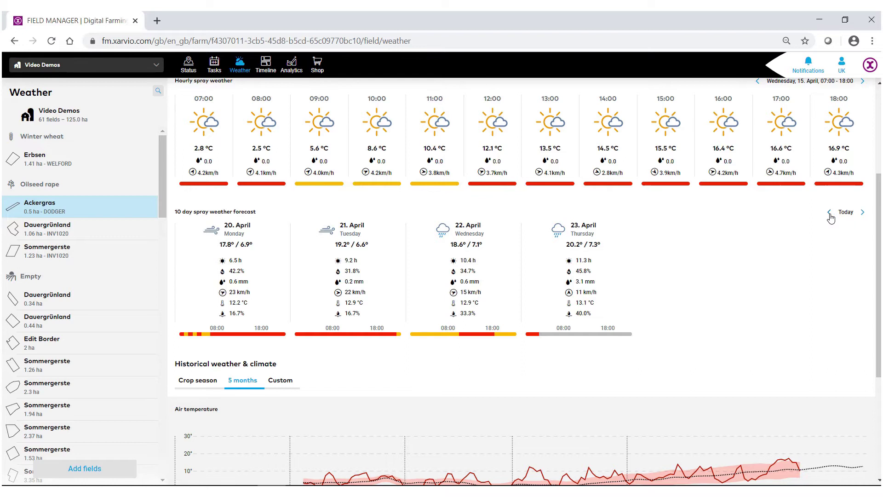
left_click(830, 213)
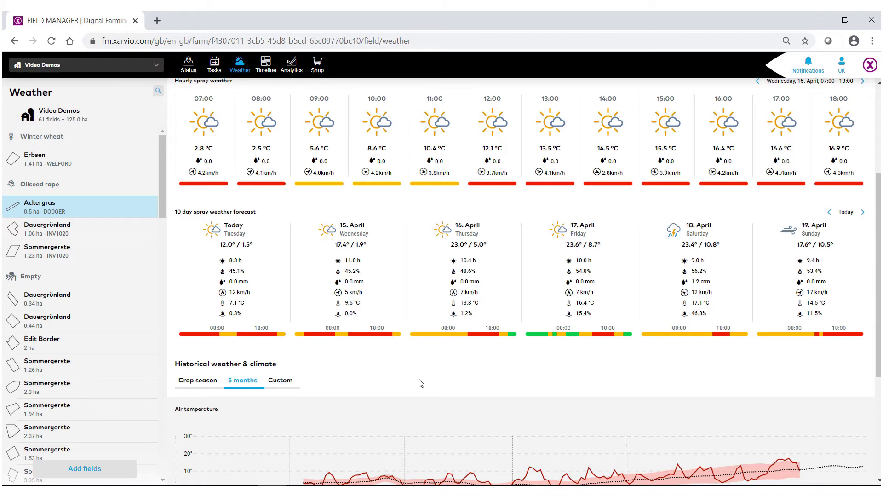
scroll(428, 375, "down", 3)
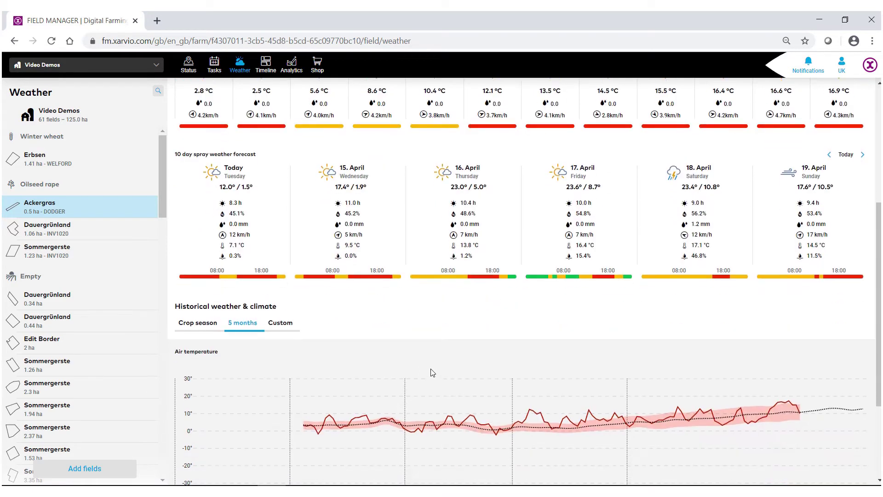
scroll(445, 350, "down", 2)
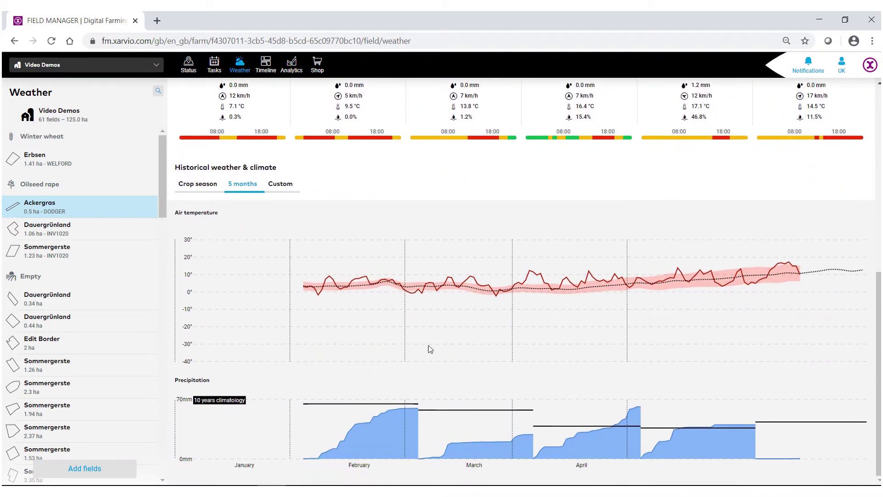
mouse_move(420, 340)
mouse_move(466, 282)
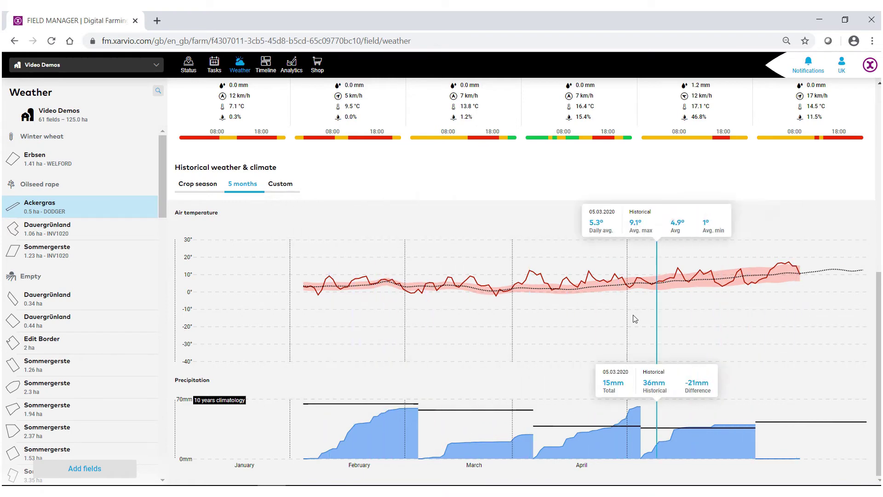
Switch historical weather from Crop season to a Custom range of 01.05.2019–14.04.2020.
left_click(202, 192)
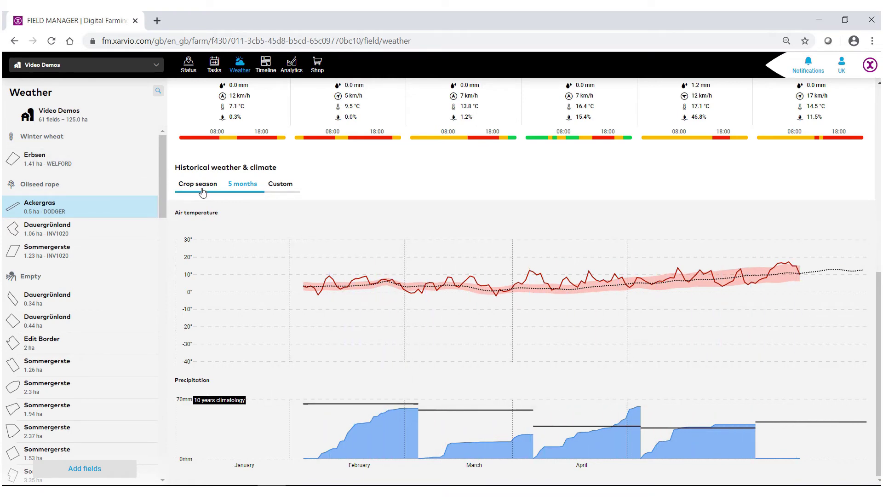
scroll(316, 312, "down", 5)
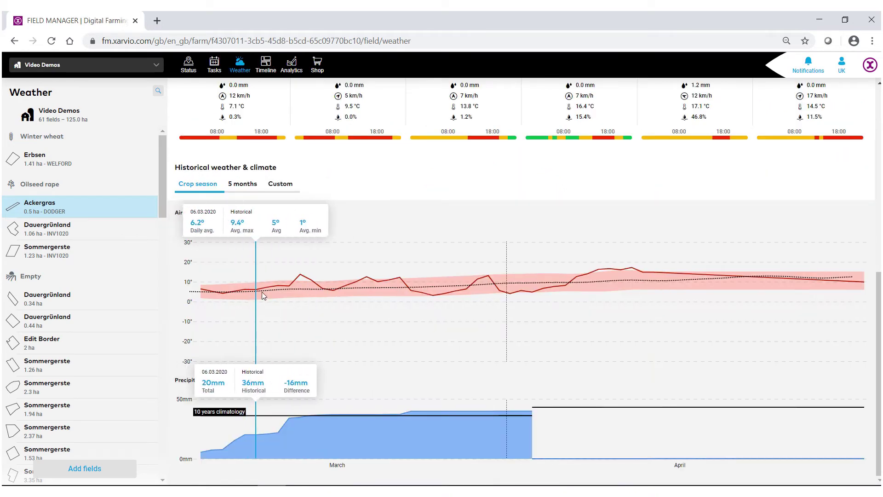
left_click(277, 187)
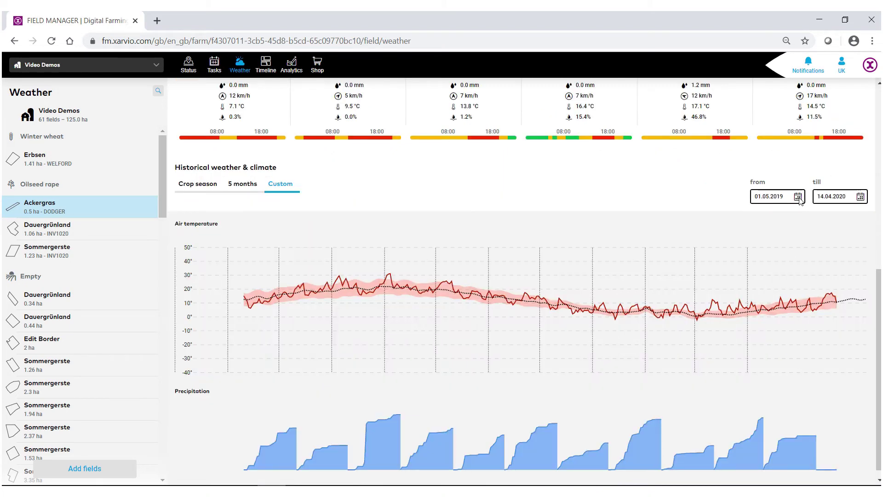
Change the custom historical range's start date to 30 April 2019.
left_click(798, 197)
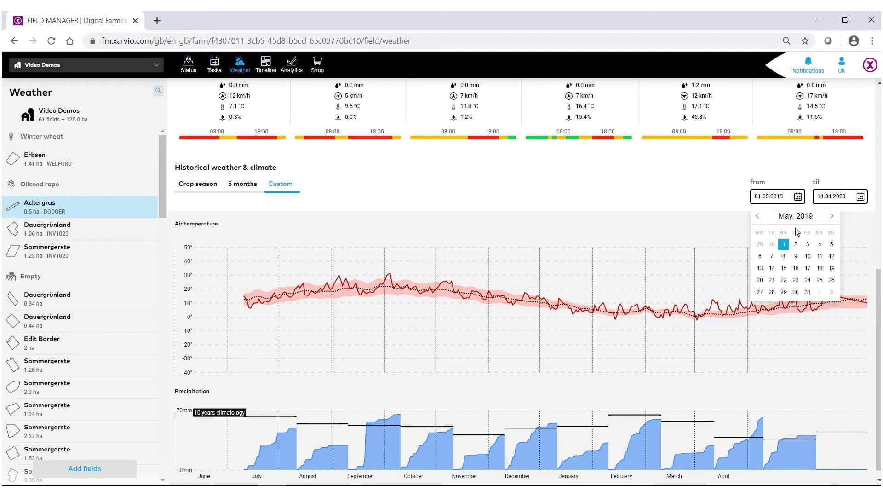
left_click(762, 220)
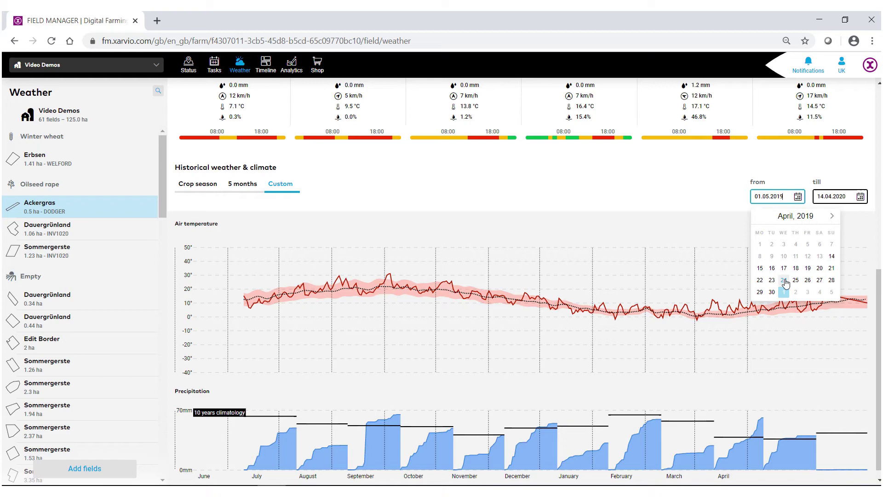
left_click(771, 293)
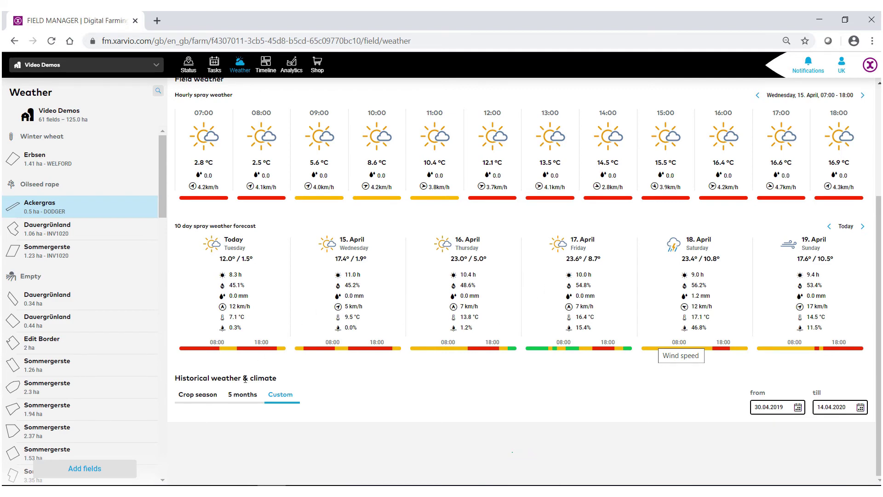
scroll(247, 401, "down", 5)
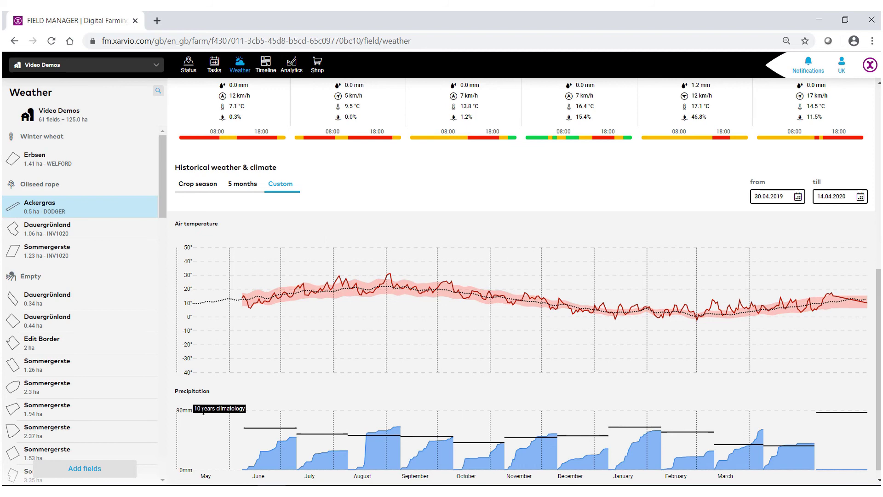
mouse_move(255, 437)
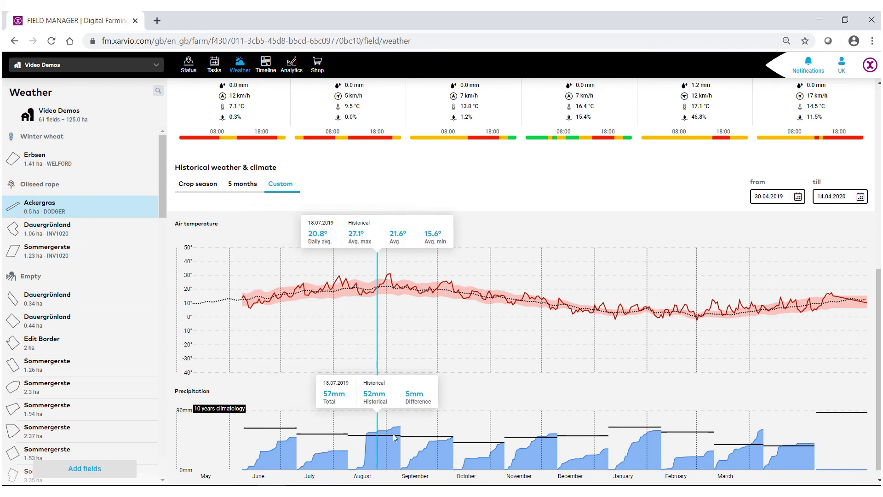
left_click_drag(605, 192, 614, 177)
left_click(614, 177)
scroll(592, 184, "up", 8)
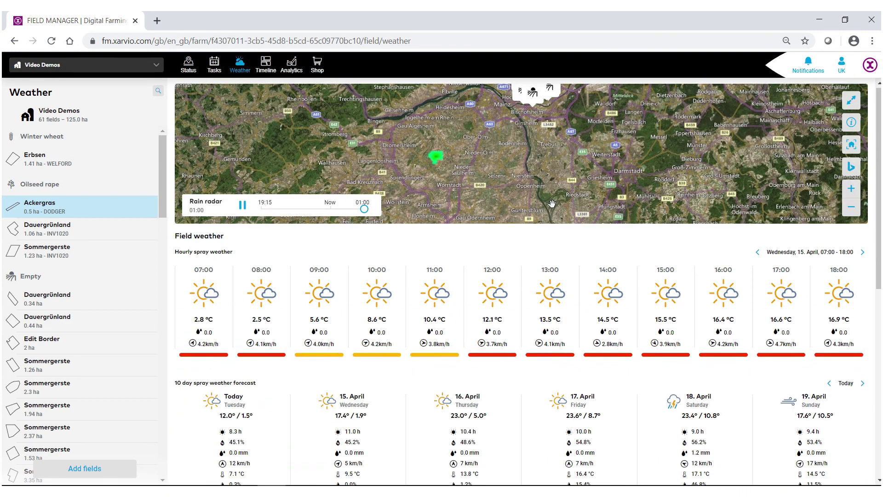